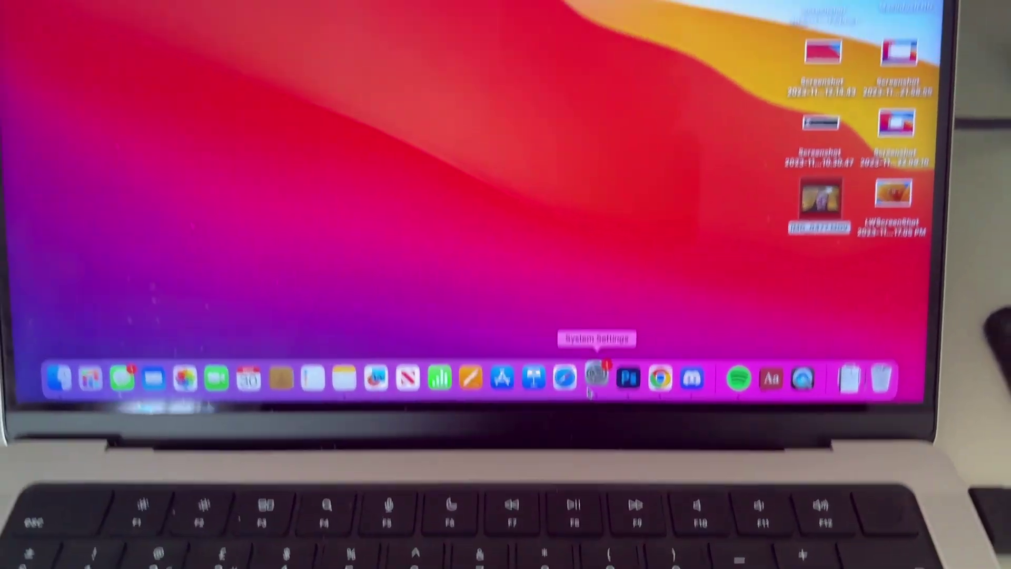
- Open the Displays pane in System Settings, closing the display role menu without changes
left_click(594, 378)
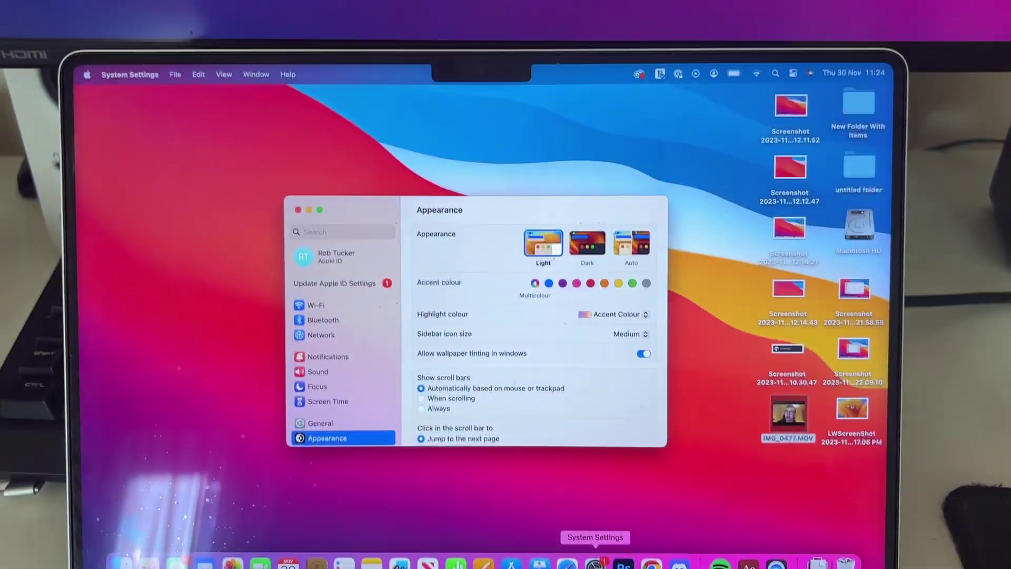
scroll(368, 434, "down", 5)
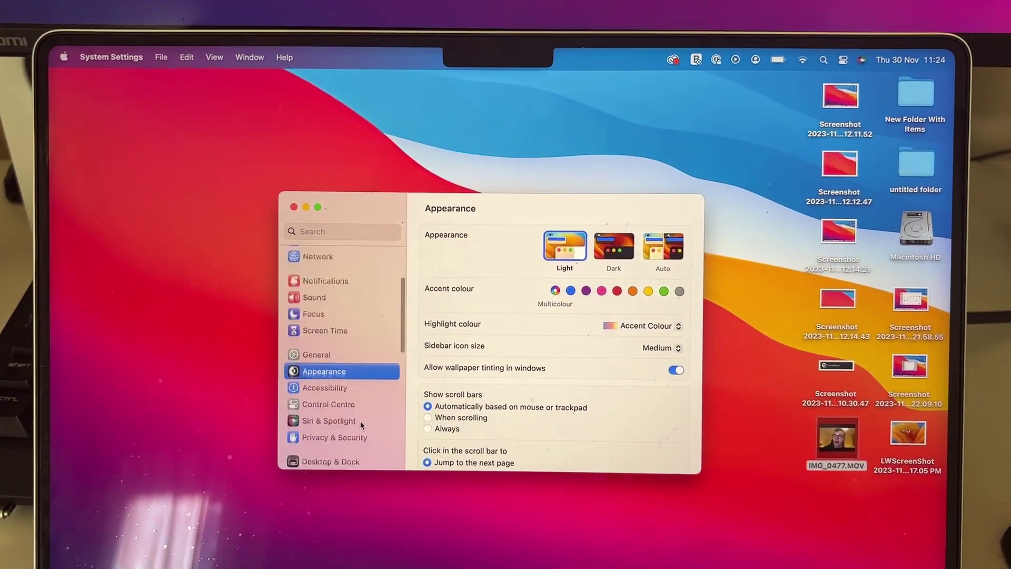
scroll(351, 352, "down", 2)
left_click(317, 352)
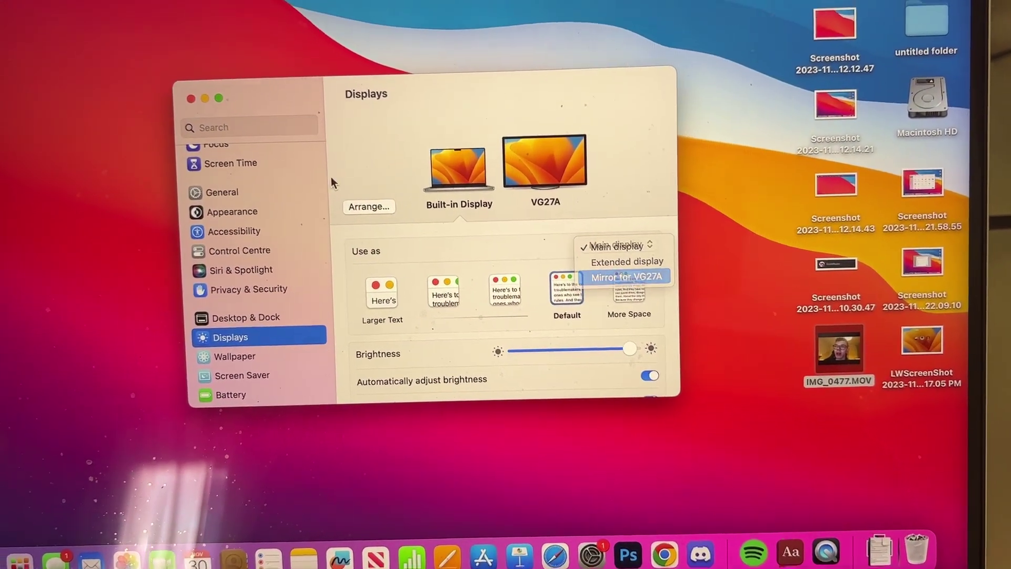
left_click(368, 240)
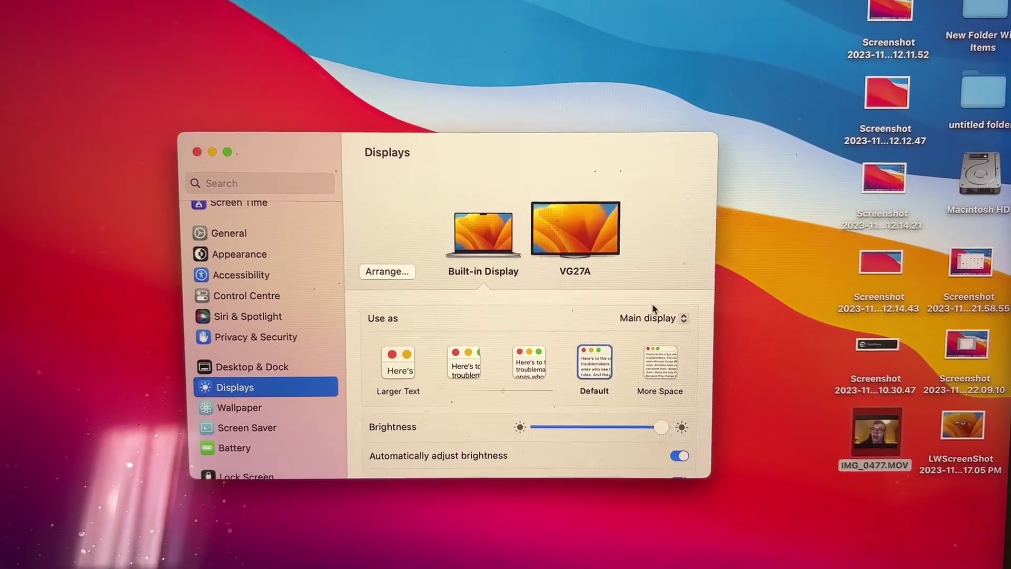
- Set the built-in display's Use as role to Extended display
left_click(648, 318)
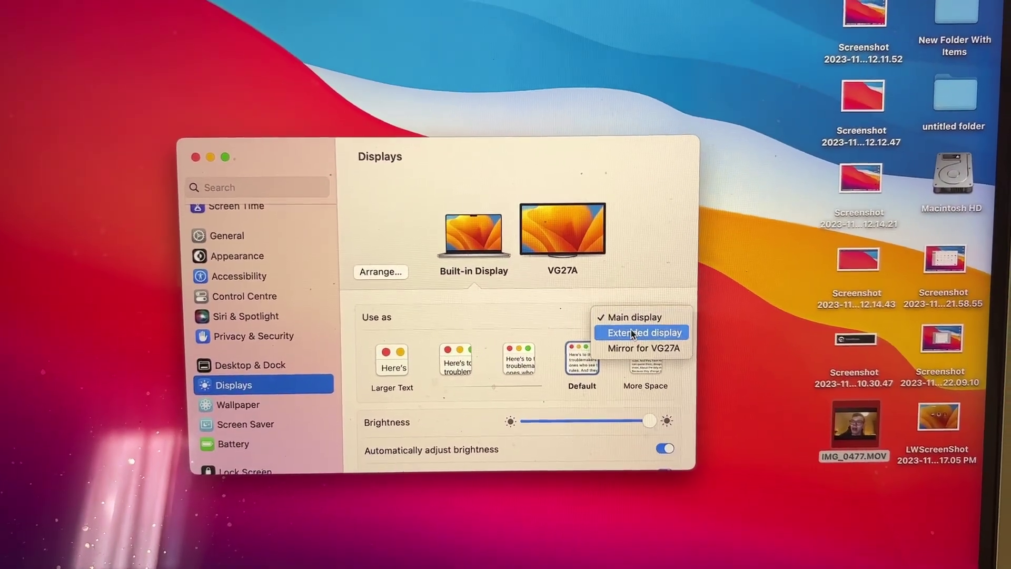
left_click(647, 332)
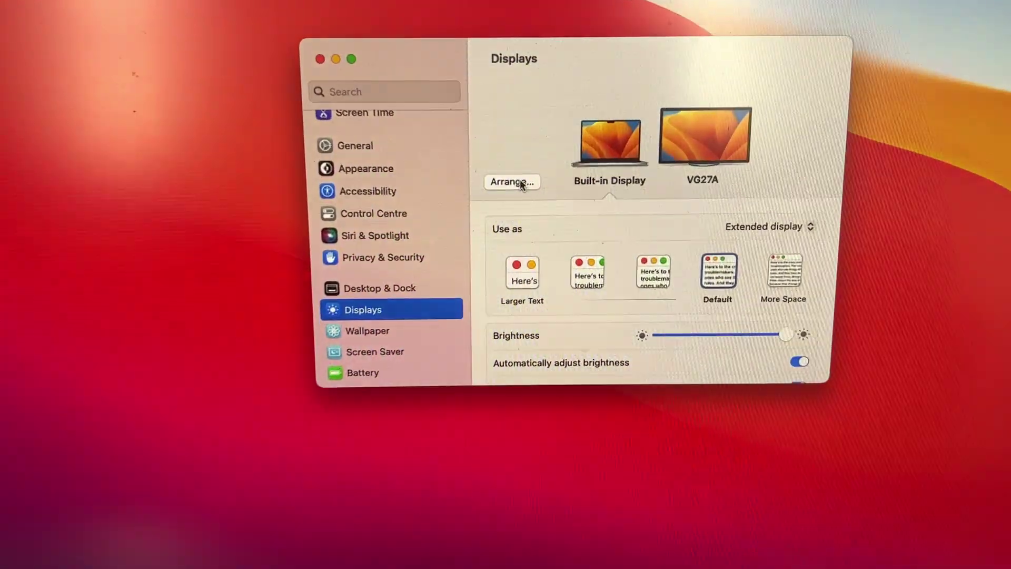
- Place the built-in display below VG27A, confirm, and test by dragging the window across screens
left_click(544, 106)
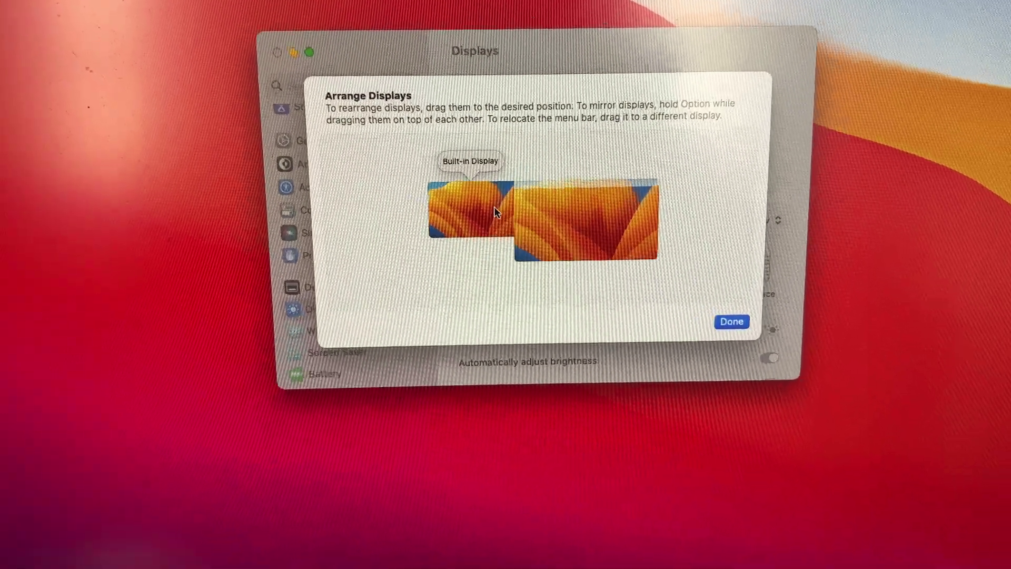
left_click_drag(504, 219, 504, 244)
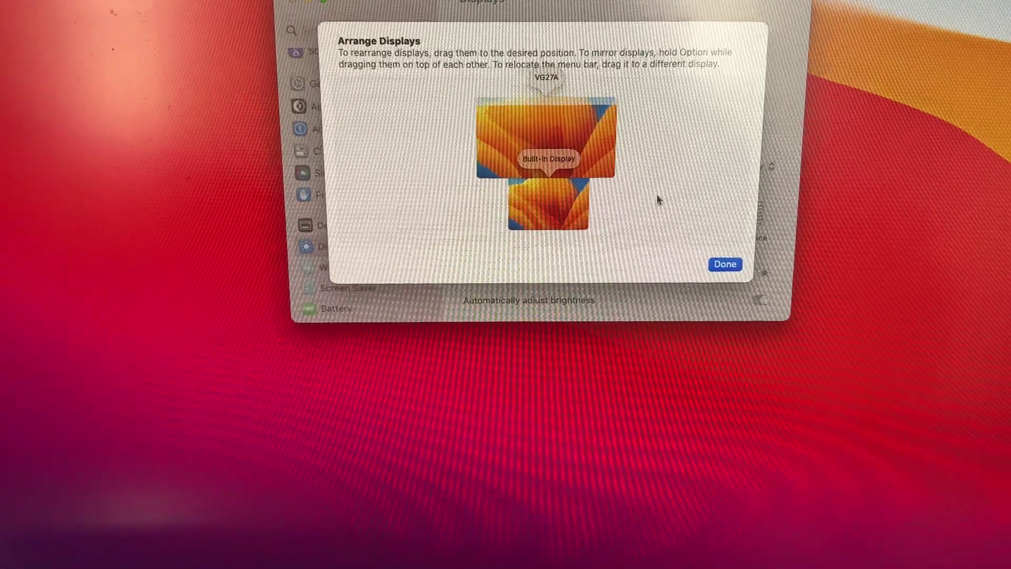
left_click(734, 261)
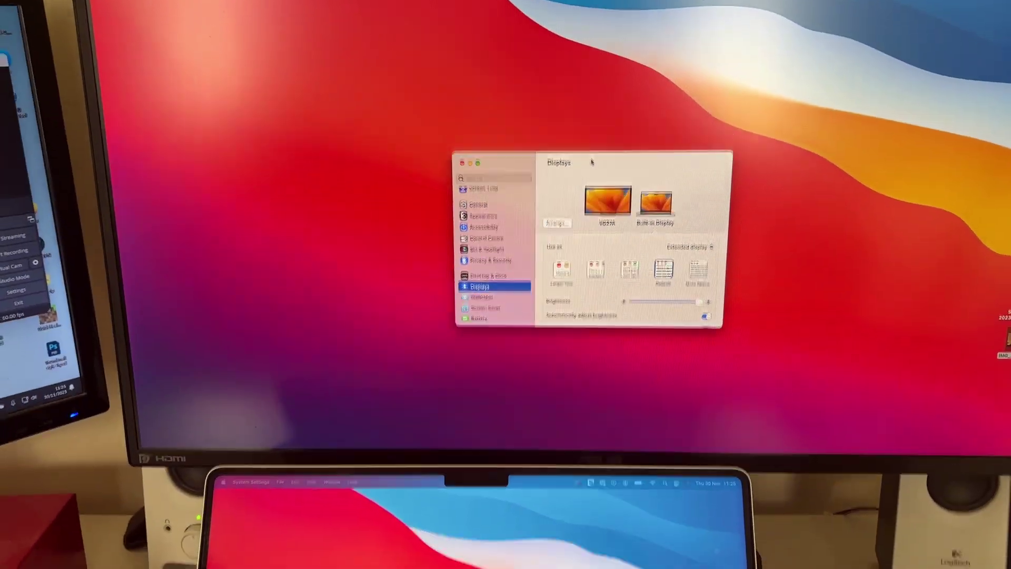
left_click_drag(591, 162, 645, 111)
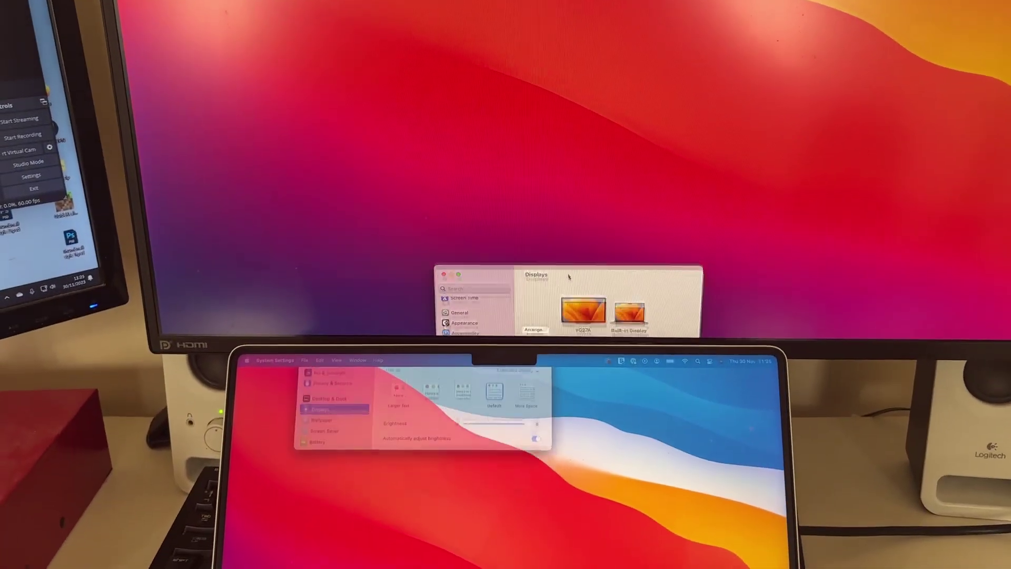